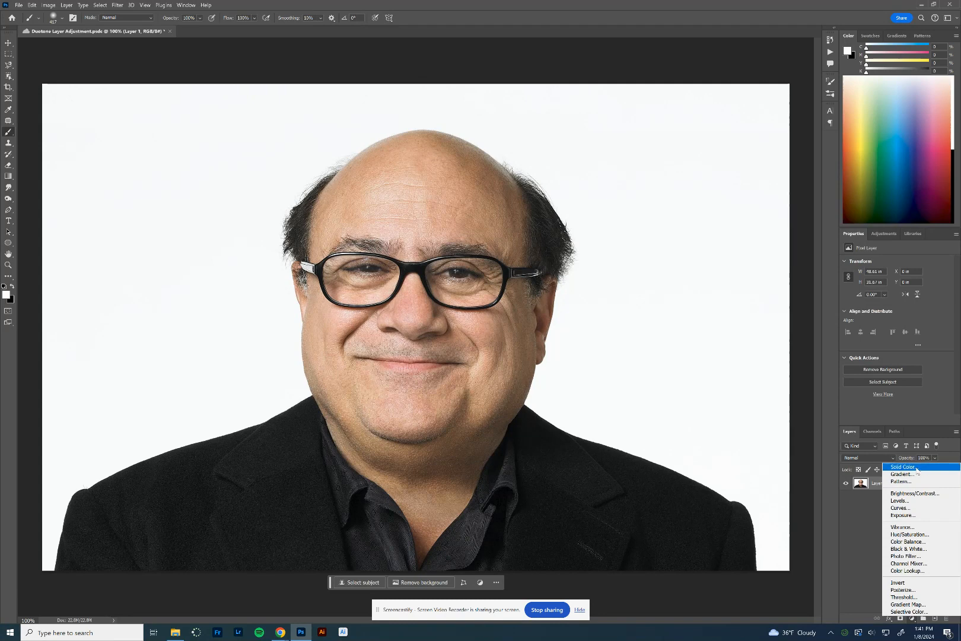
Step: Try a dark red Solid Color fill layer above the portrait, and delete it
{"action": "left_click", "coordinate": [916, 467]}
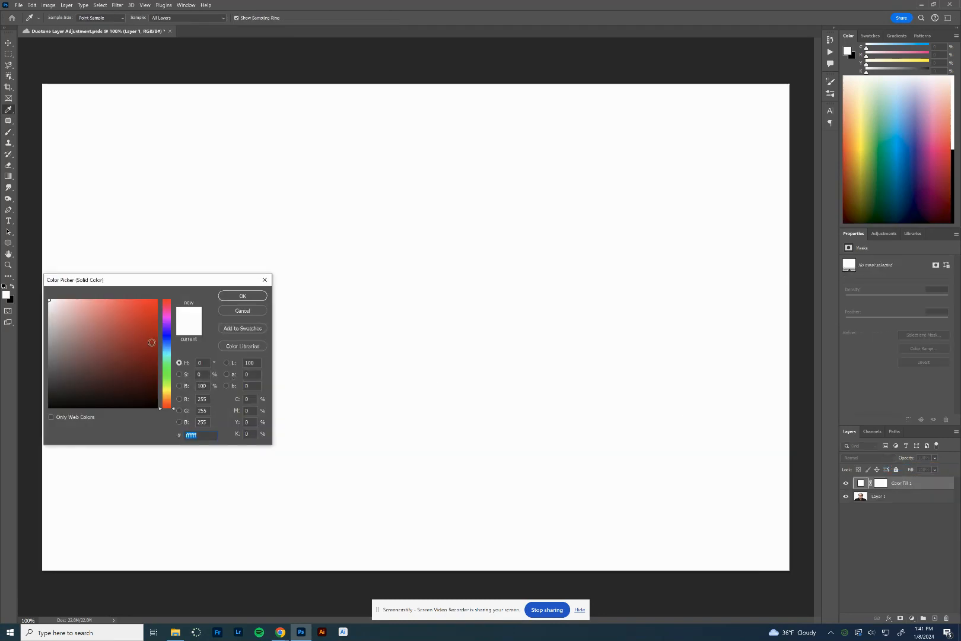
{"action": "left_click", "coordinate": [147, 331]}
{"action": "left_click", "coordinate": [242, 295]}
{"action": "key", "text": "b"}
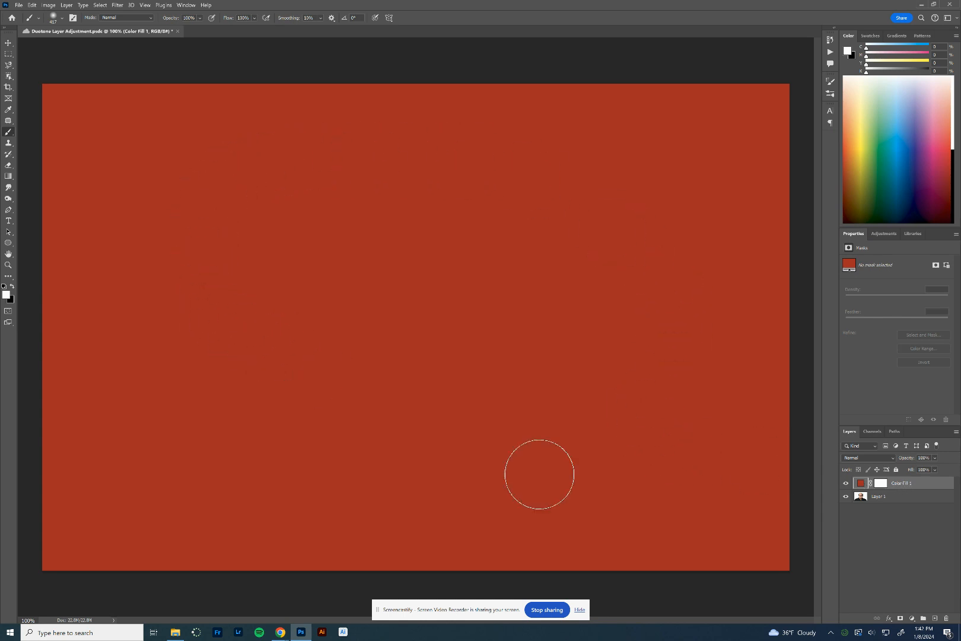
{"action": "left_click_drag", "start_coordinate": [904, 486], "coordinate": [947, 620]}
Step: Try a Levels adjustment layer on the portrait, testing its black and white input points, and delete it
{"action": "left_click", "coordinate": [912, 618]}
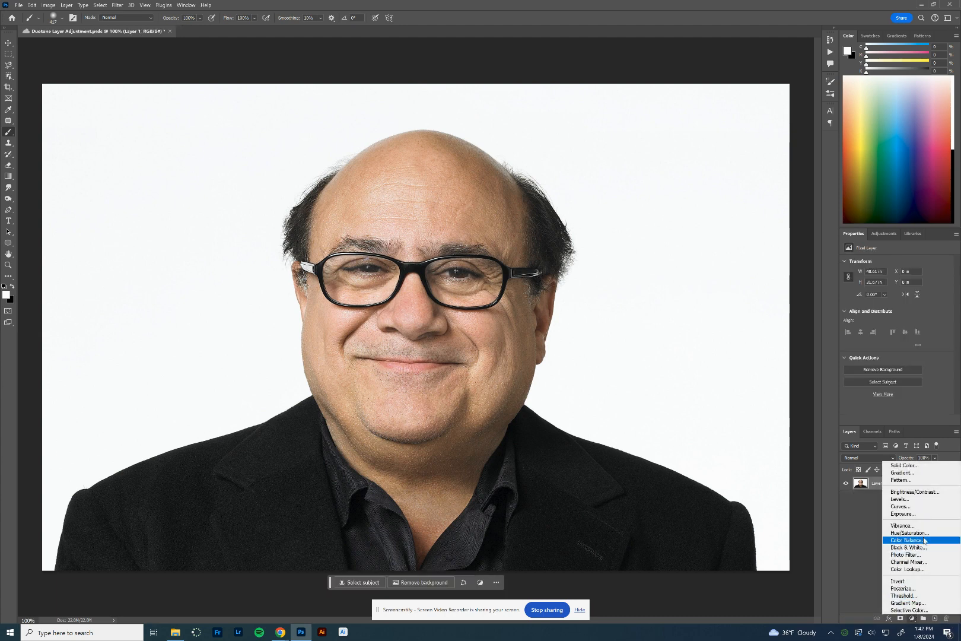
{"action": "left_click", "coordinate": [913, 501]}
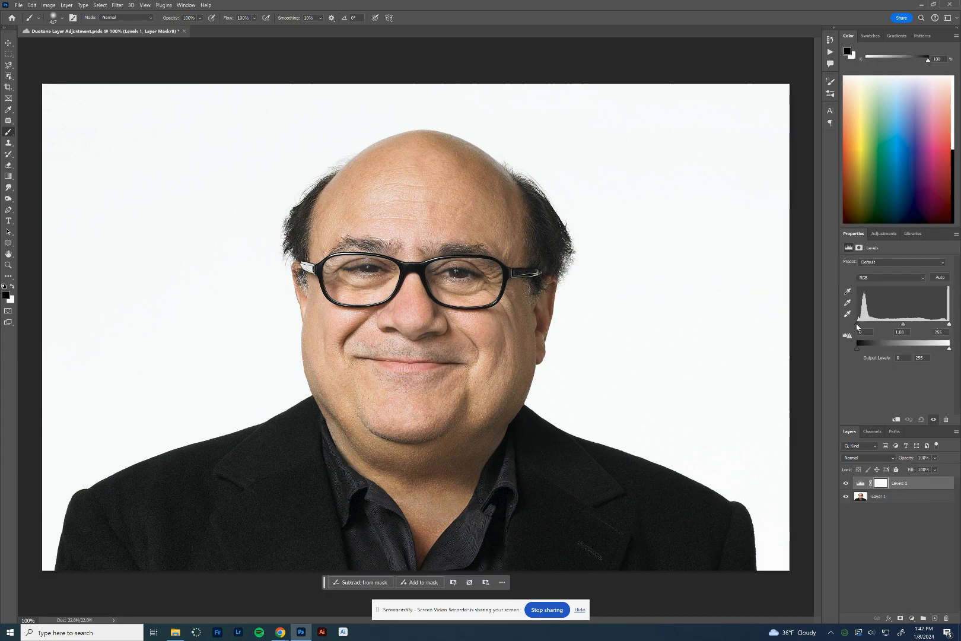
{"action": "mouse_move", "coordinate": [859, 324]}
{"action": "left_mouse_down"}
{"action": "mouse_move", "coordinate": [879, 324]}
{"action": "mouse_move", "coordinate": [847, 322]}
{"action": "left_mouse_up"}
{"action": "mouse_move", "coordinate": [949, 323]}
{"action": "left_mouse_down"}
{"action": "mouse_move", "coordinate": [908, 324]}
{"action": "mouse_move", "coordinate": [957, 326]}
{"action": "left_mouse_up"}
{"action": "left_click_drag", "start_coordinate": [922, 483], "coordinate": [946, 618]}
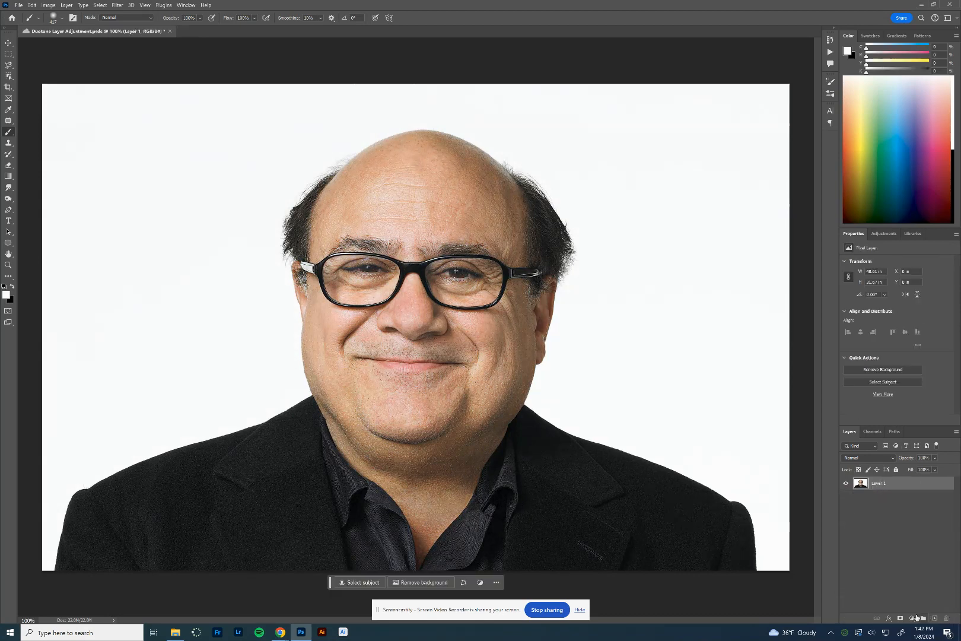
Step: Try a Hue/Saturation adjustment layer on the portrait with Saturation at -5, and delete it
{"action": "left_click", "coordinate": [912, 618]}
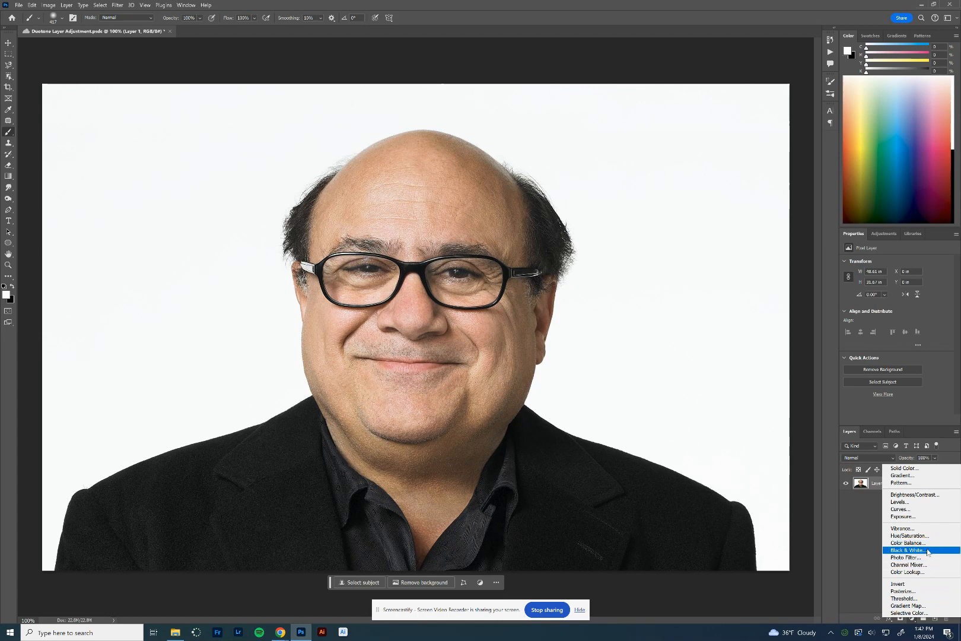
{"action": "left_click", "coordinate": [929, 535]}
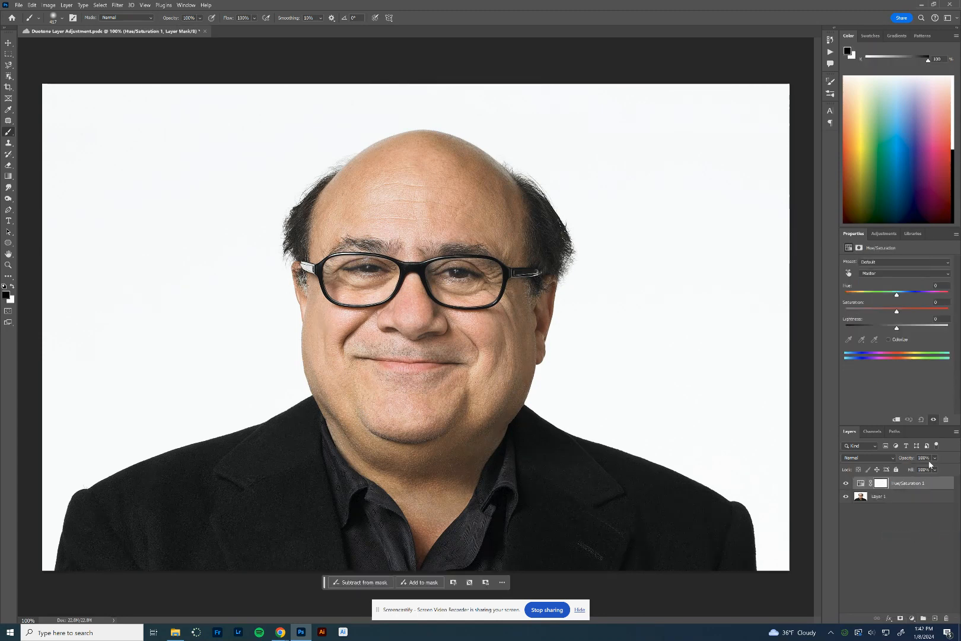
{"action": "mouse_move", "coordinate": [894, 297]}
{"action": "left_mouse_down"}
{"action": "mouse_move", "coordinate": [861, 298]}
{"action": "mouse_move", "coordinate": [905, 299]}
{"action": "mouse_move", "coordinate": [883, 313]}
{"action": "mouse_move", "coordinate": [850, 311]}
{"action": "mouse_move", "coordinate": [940, 310]}
{"action": "mouse_move", "coordinate": [903, 310]}
{"action": "left_mouse_up"}
{"action": "left_click", "coordinate": [935, 303]}
{"action": "key", "text": "Return"}
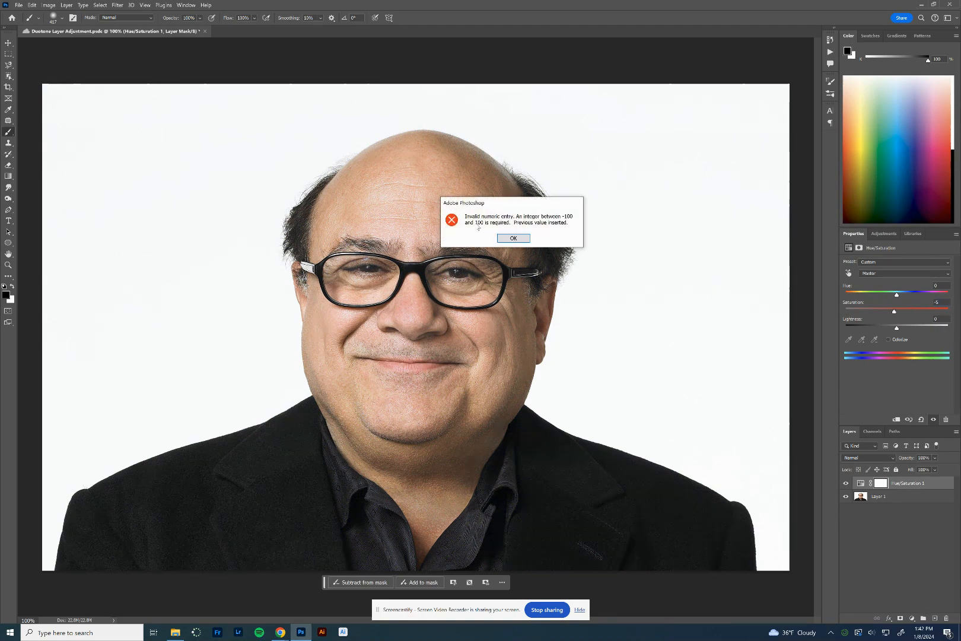
{"action": "left_click", "coordinate": [513, 238]}
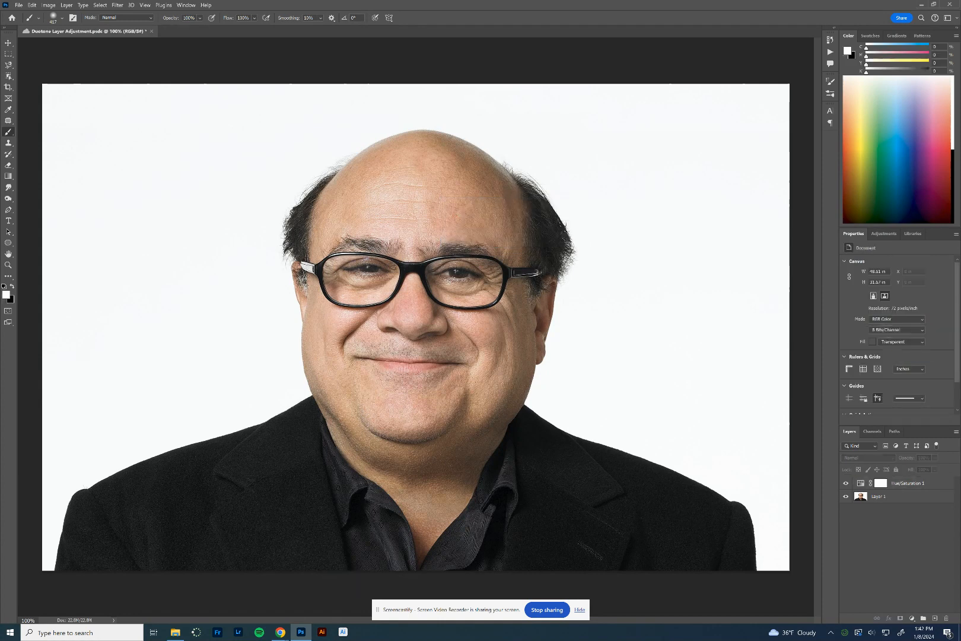
{"action": "left_click_drag", "start_coordinate": [916, 486], "coordinate": [947, 618]}
Step: Try an Invert adjustment layer on the portrait, and delete it
{"action": "left_click", "coordinate": [911, 618]}
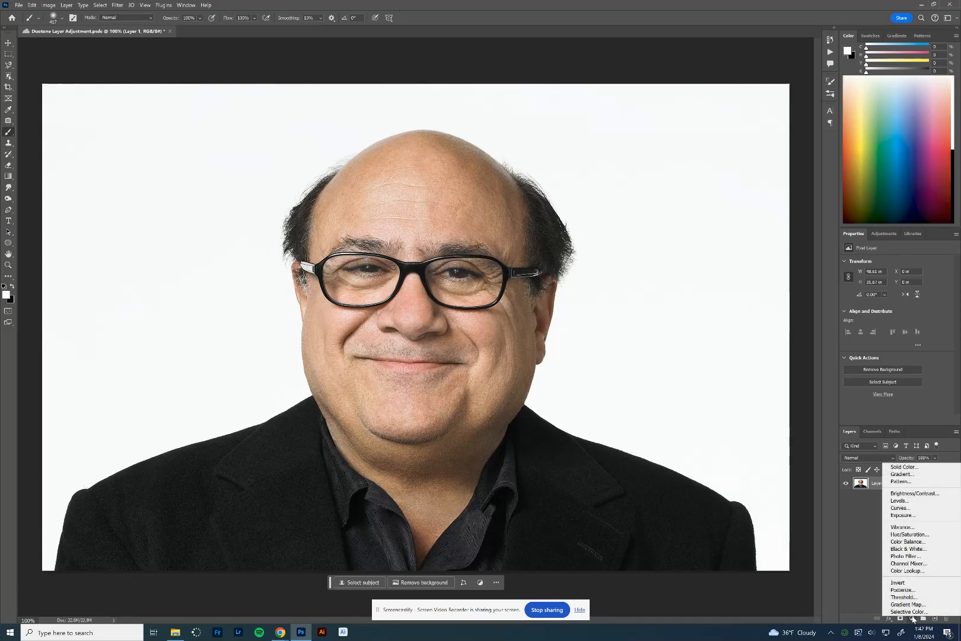
{"action": "left_click", "coordinate": [921, 584]}
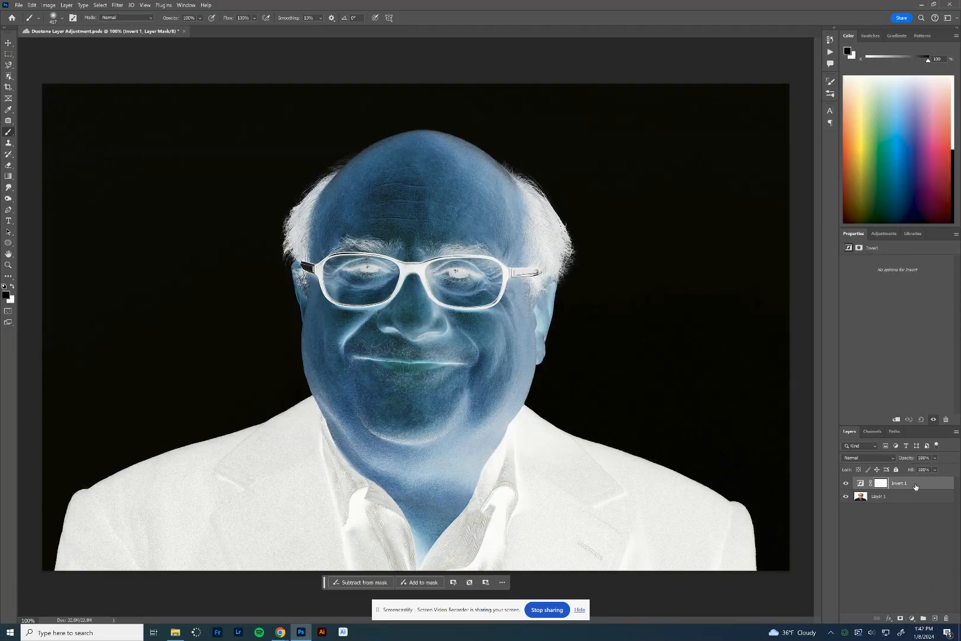
{"action": "left_click_drag", "start_coordinate": [916, 488], "coordinate": [947, 618]}
Step: Try a Posterize adjustment layer with its default levels on the portrait, and delete it
{"action": "left_click", "coordinate": [912, 619]}
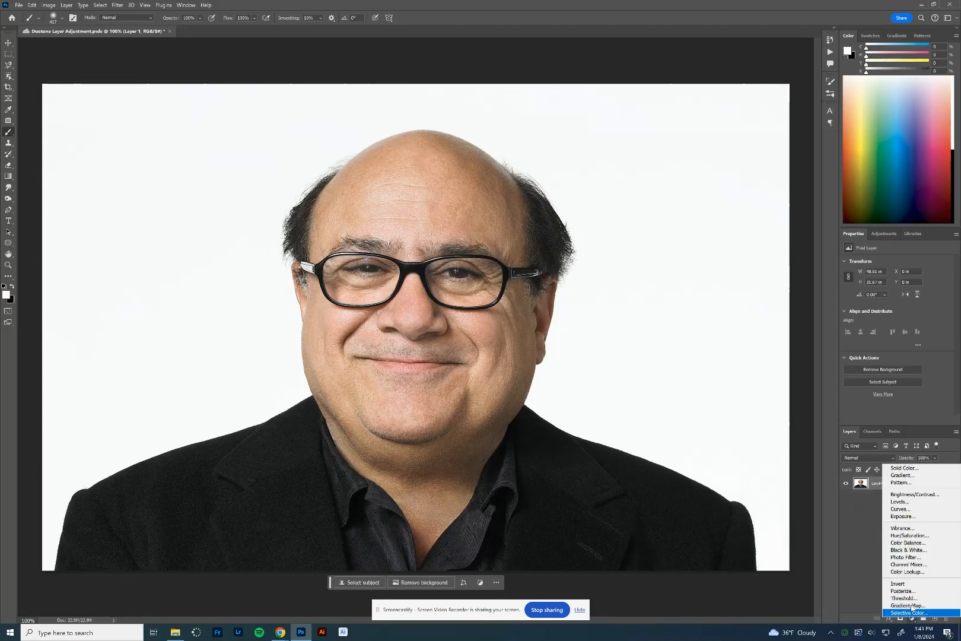
{"action": "left_click", "coordinate": [902, 591]}
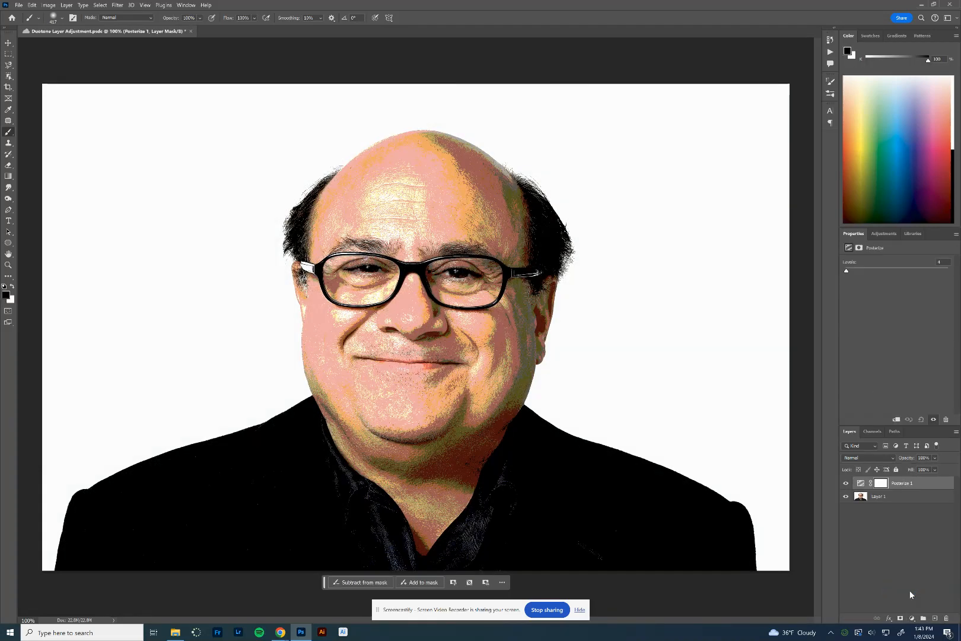
{"action": "left_click_drag", "start_coordinate": [916, 485], "coordinate": [946, 619]}
{"action": "left_click", "coordinate": [912, 618]}
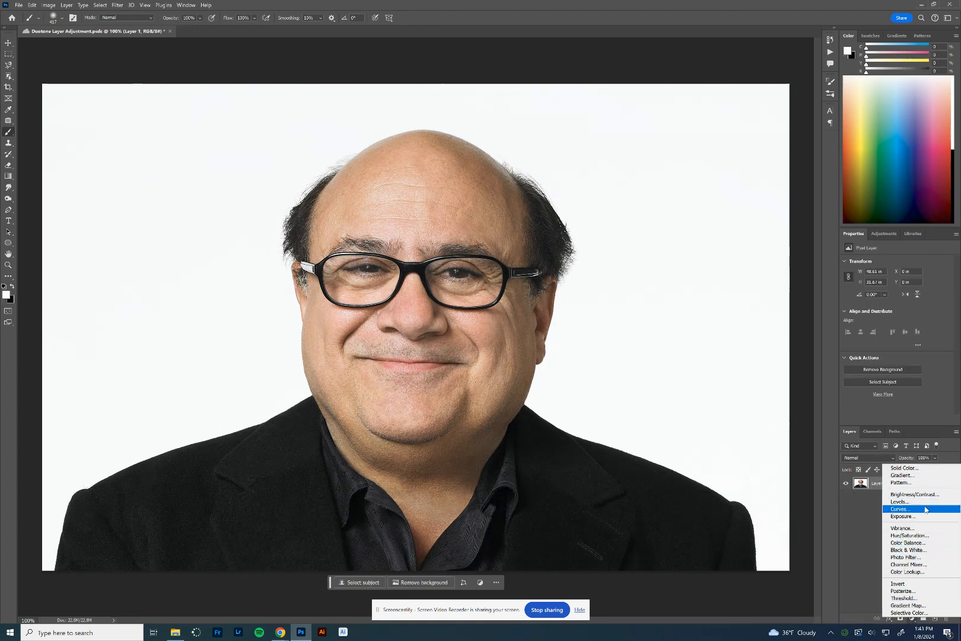
{"action": "left_click", "coordinate": [865, 503]}
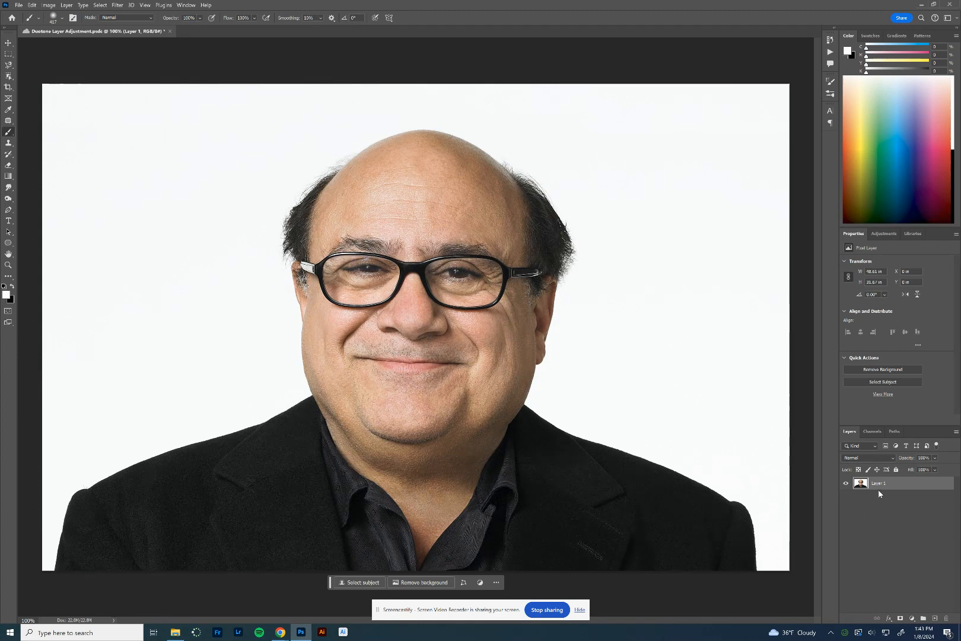
Step: Duplicate Layer 1 and hide the original layer beneath the copy
{"action": "left_click_drag", "start_coordinate": [890, 487], "coordinate": [935, 618]}
{"action": "left_click", "coordinate": [845, 497]}
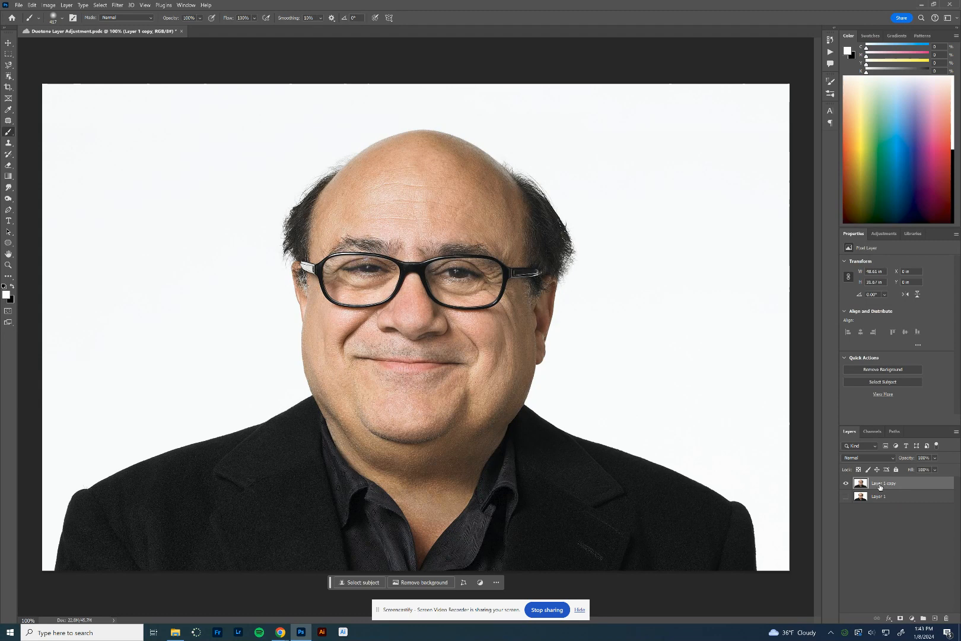
Step: Select the subject on the Layer 1 copy and turn the selection into a layer mask that hides the background
{"action": "left_click", "coordinate": [101, 7]}
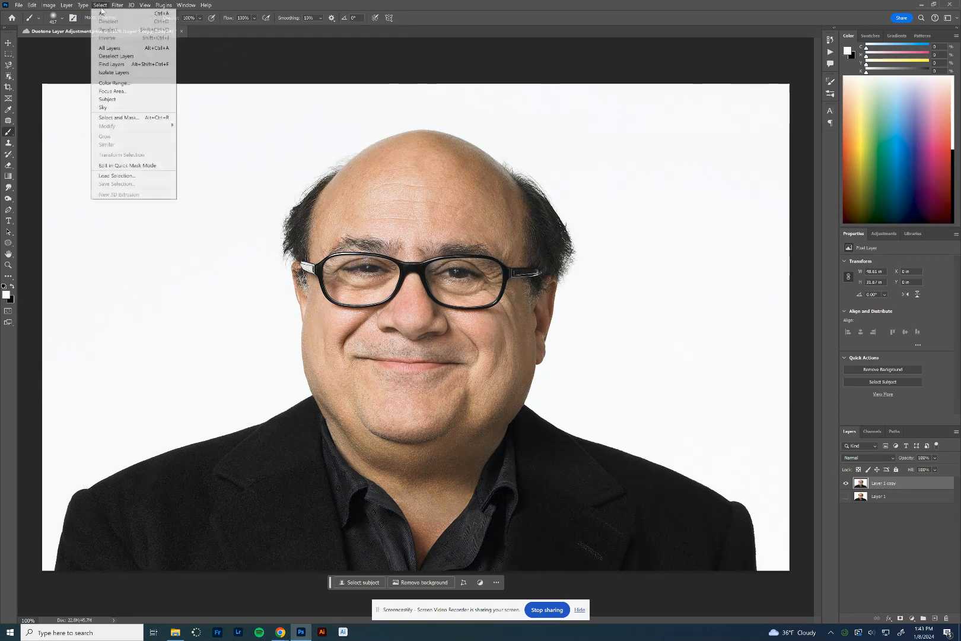
{"action": "left_click", "coordinate": [107, 99]}
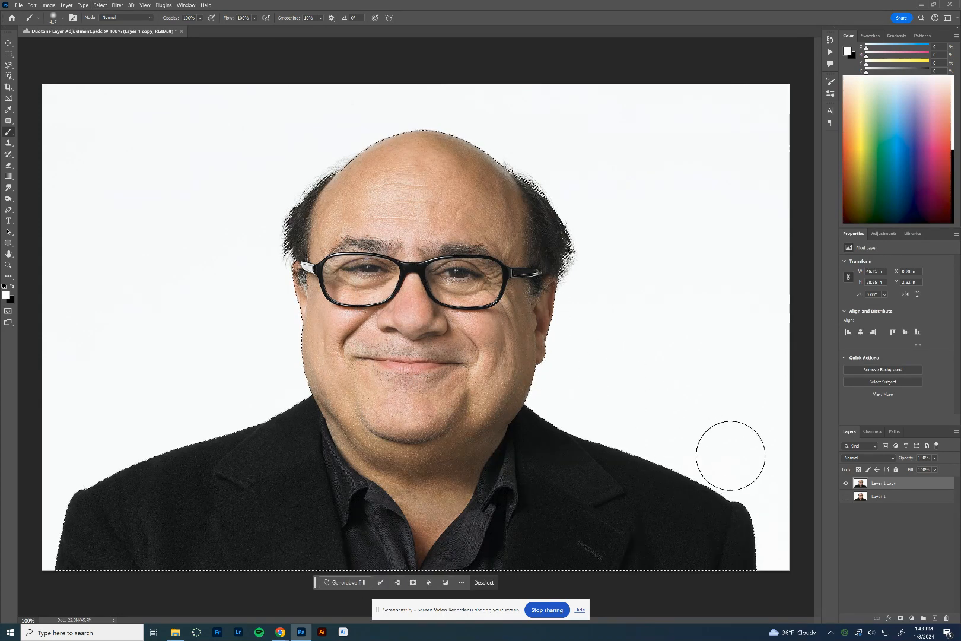
{"action": "left_click", "coordinate": [900, 618]}
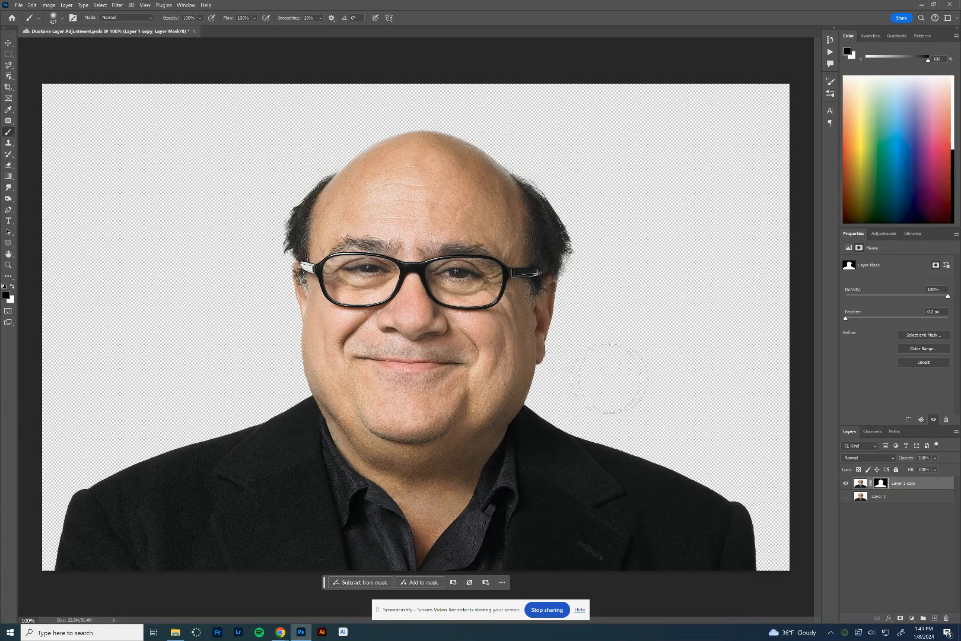
Step: Create a black (000000) Solid Color fill layer and place it below the masked Layer 1 copy
{"action": "left_click", "coordinate": [913, 618]}
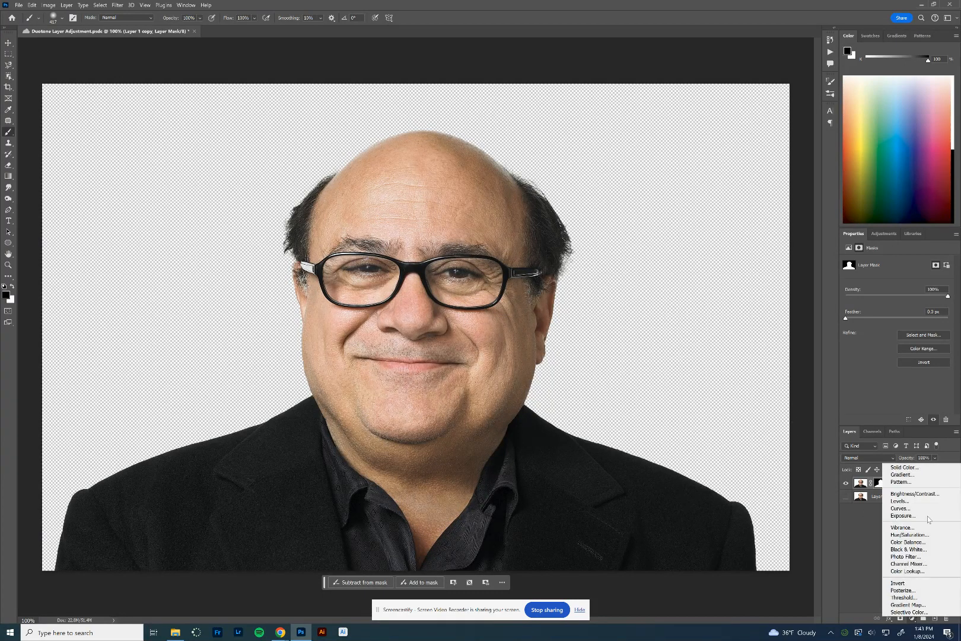
{"action": "left_click", "coordinate": [904, 467]}
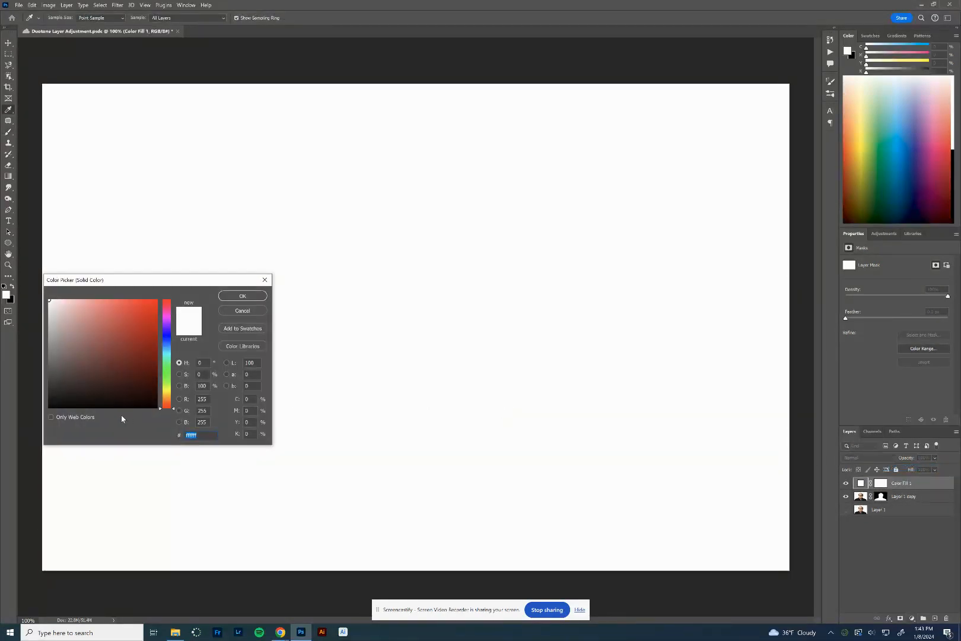
{"action": "left_click", "coordinate": [49, 408]}
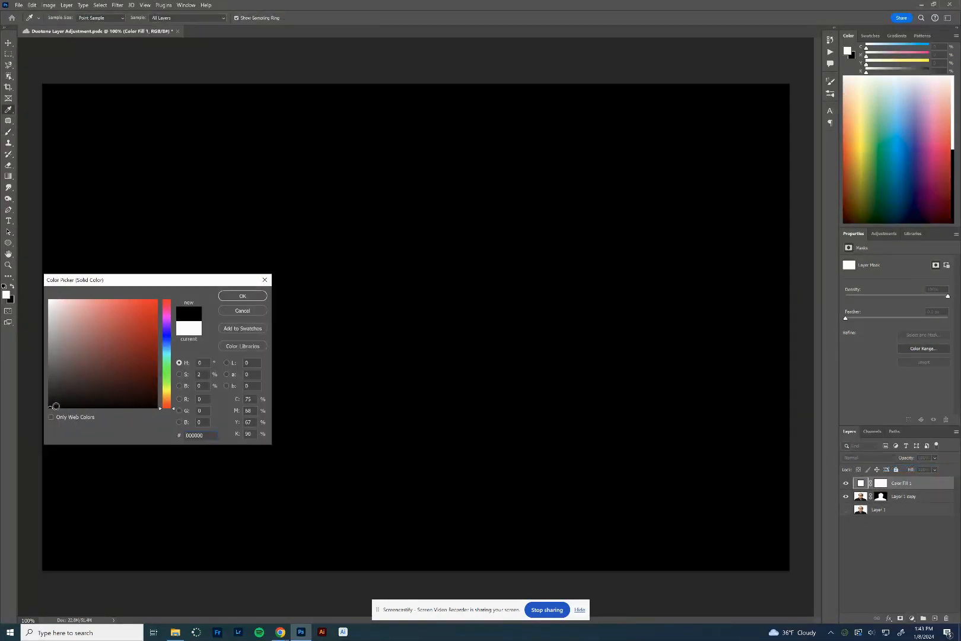
{"action": "left_click", "coordinate": [243, 295]}
{"action": "left_click_drag", "start_coordinate": [903, 484], "coordinate": [902, 503]}
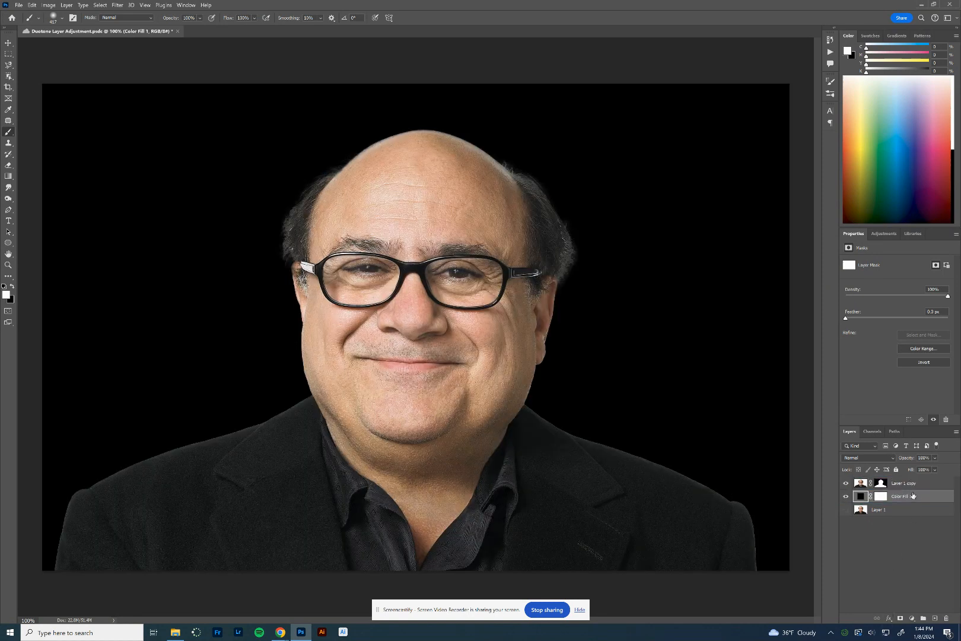
Step: Add a dark blue (080592) Solid Color fill layer above the masked Layer 1 copy
{"action": "left_click", "coordinate": [906, 485]}
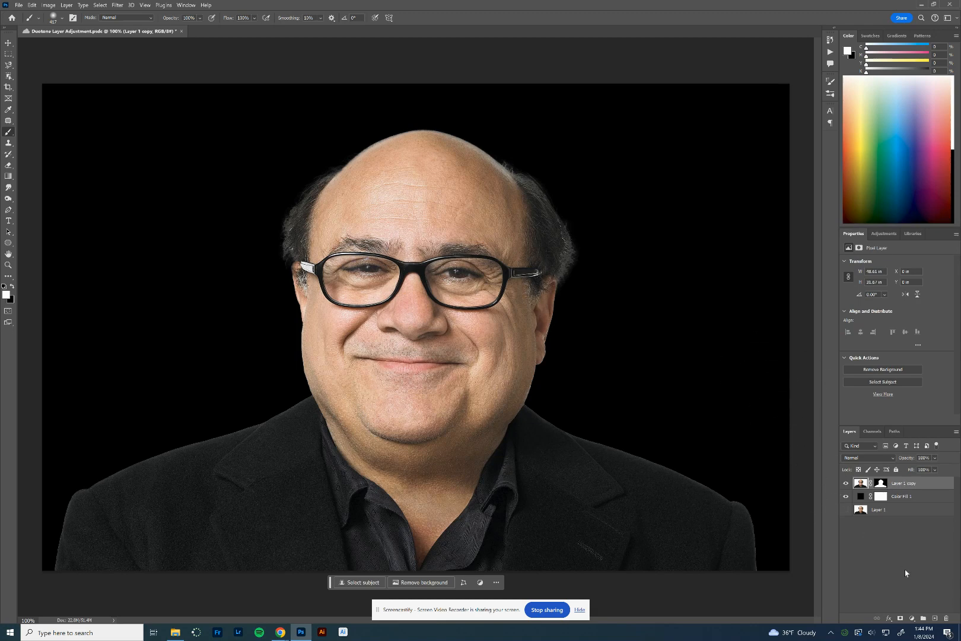
{"action": "left_click", "coordinate": [912, 617]}
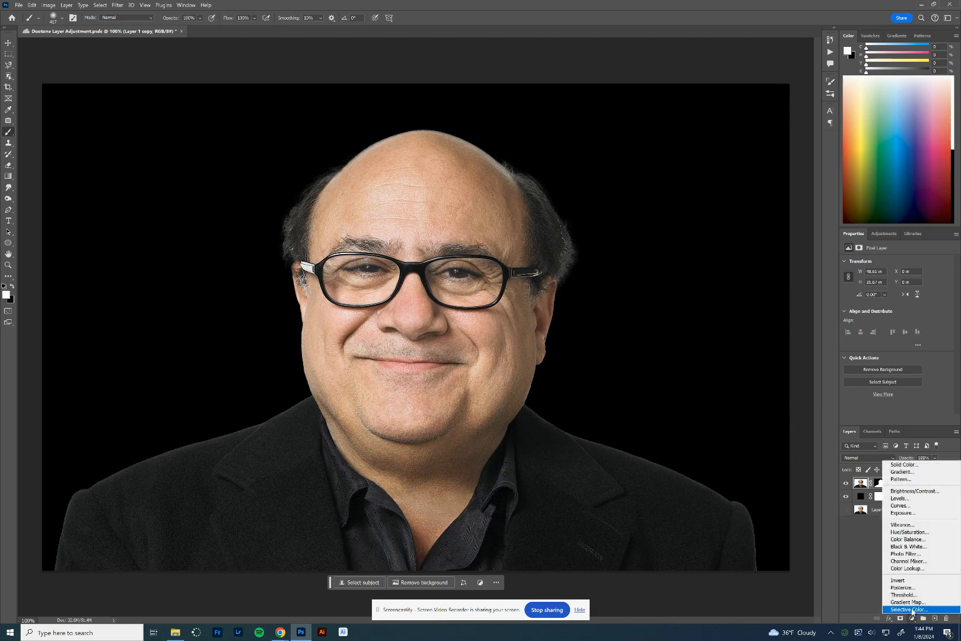
{"action": "left_click", "coordinate": [904, 464]}
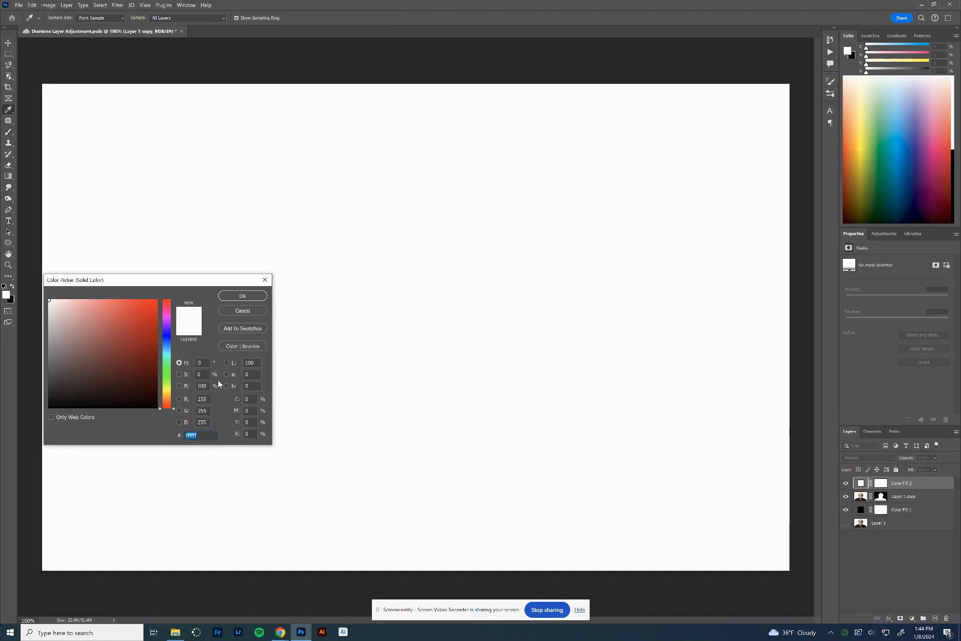
{"action": "left_click", "coordinate": [167, 336]}
{"action": "left_click", "coordinate": [155, 346]}
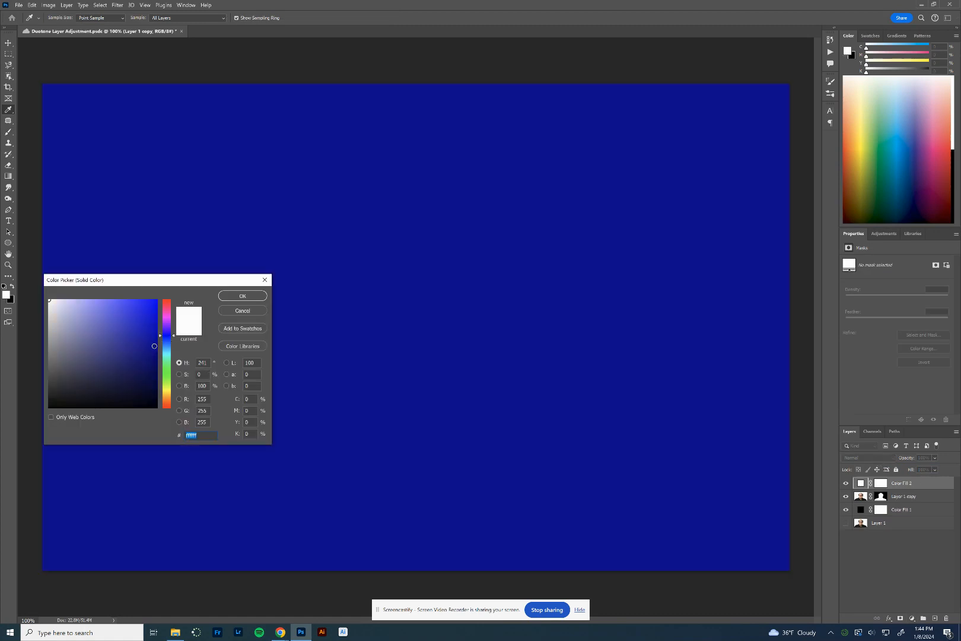
{"action": "left_click", "coordinate": [242, 296]}
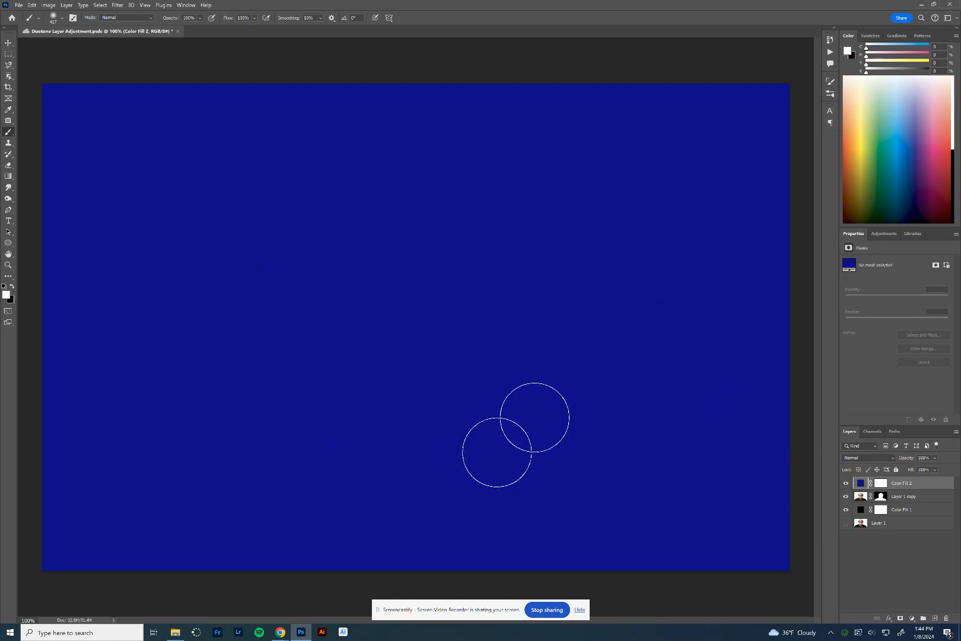
Step: Save the document and set the blue fill layer's blend mode to Color
{"action": "key", "text": "ctrl+s"}
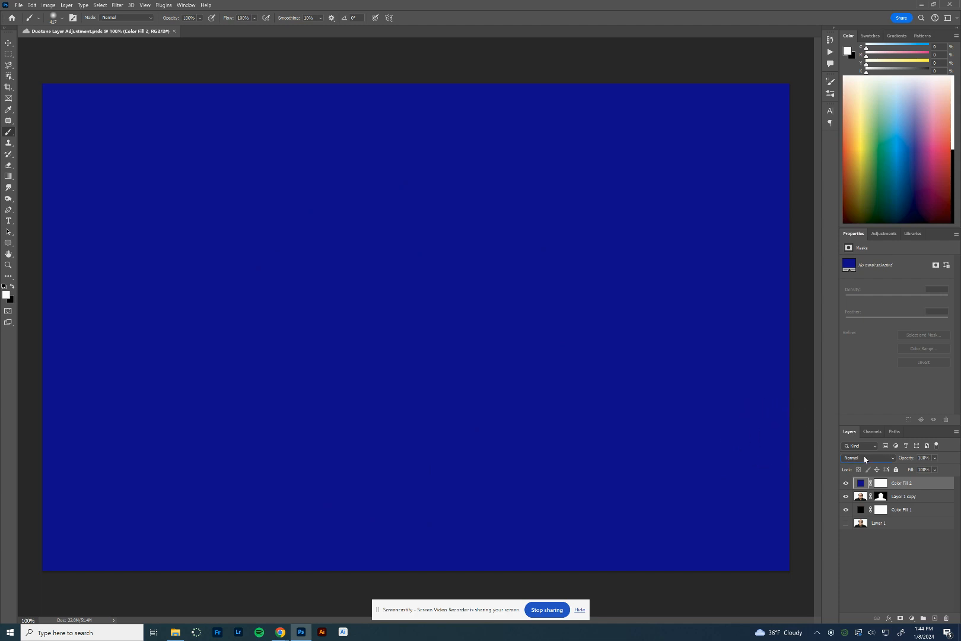
{"action": "left_click", "coordinate": [867, 458]}
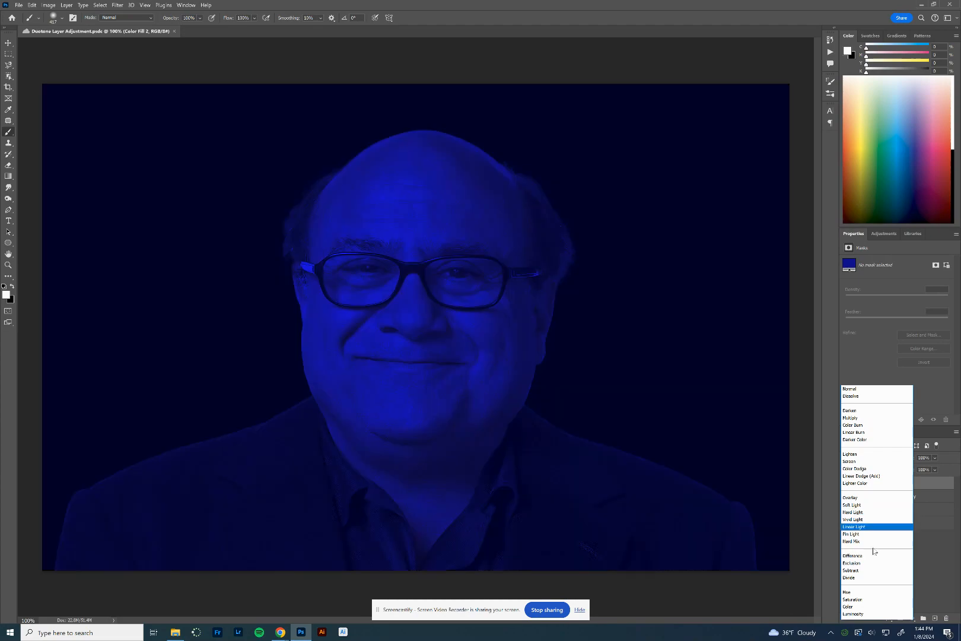
{"action": "left_click", "coordinate": [852, 607]}
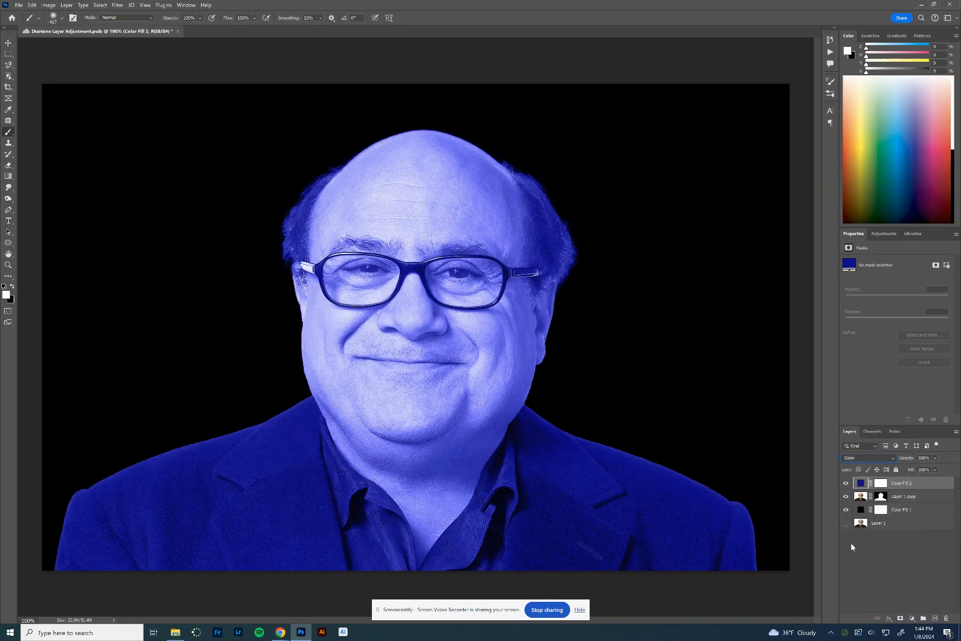
Step: Duplicate the blue Color Fill 2 layer and change the copy's fill color to purple (7c0592)
{"action": "left_click_drag", "start_coordinate": [909, 483], "coordinate": [936, 618]}
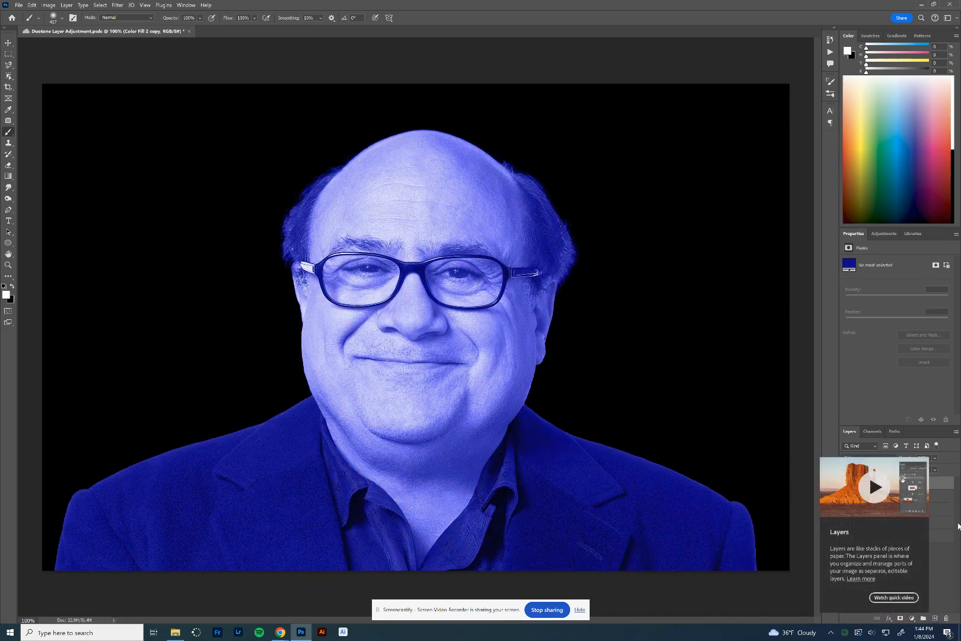
{"action": "left_click", "coordinate": [940, 575]}
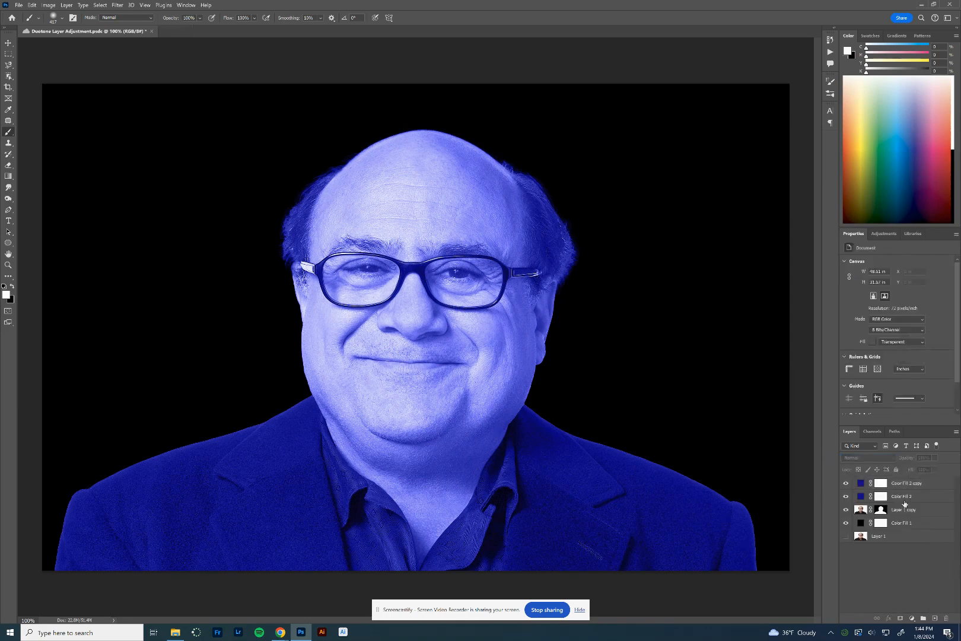
{"action": "left_click", "coordinate": [901, 484]}
{"action": "double_click", "coordinate": [861, 484]}
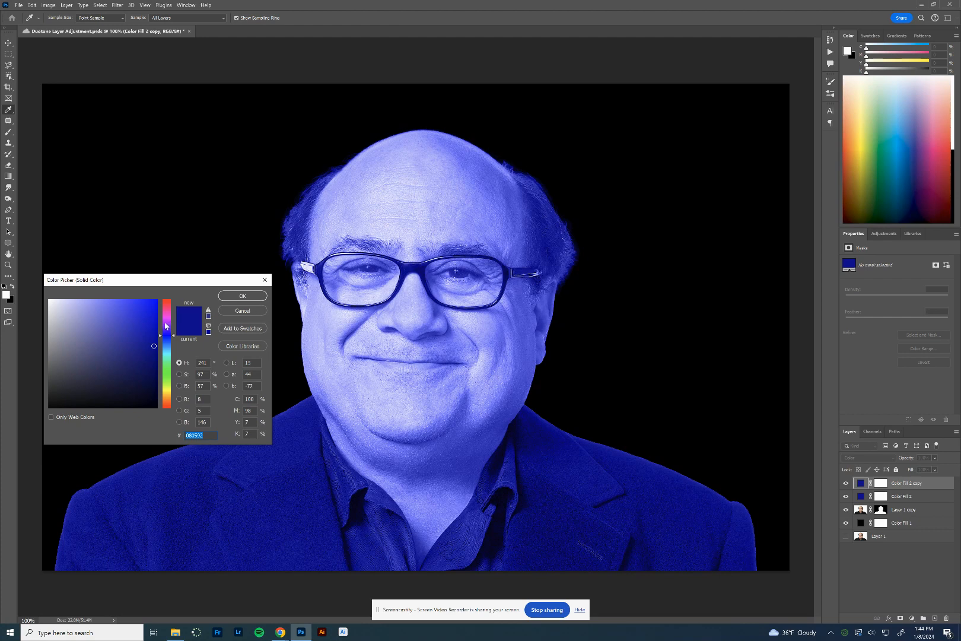
{"action": "left_click", "coordinate": [167, 317]}
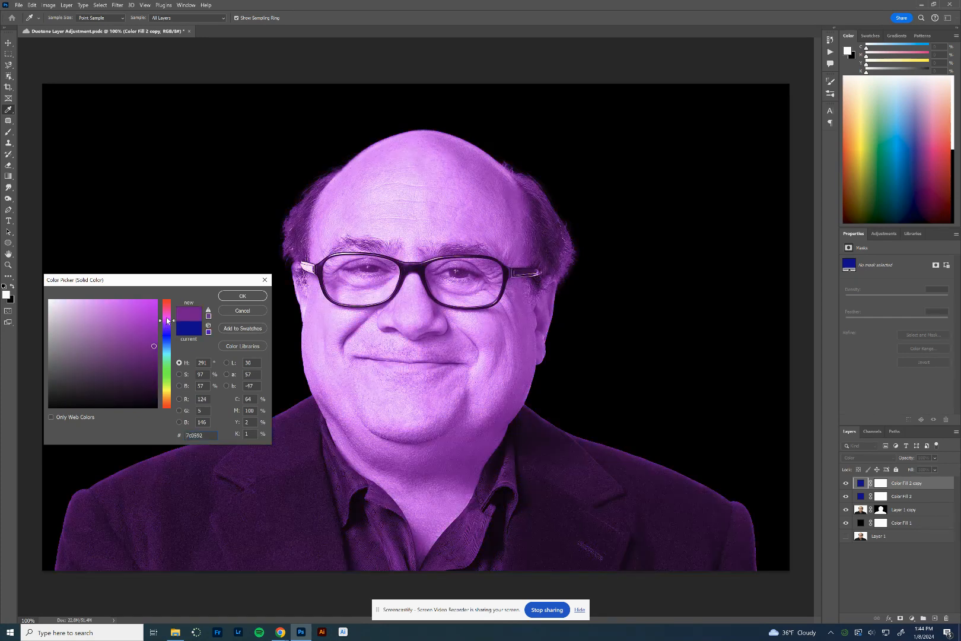
{"action": "left_click", "coordinate": [242, 295]}
Step: Invert the layer mask of the purple Color Fill 2 copy to black so it hides the purple tint
{"action": "key", "text": "b"}
{"action": "key", "text": "x"}
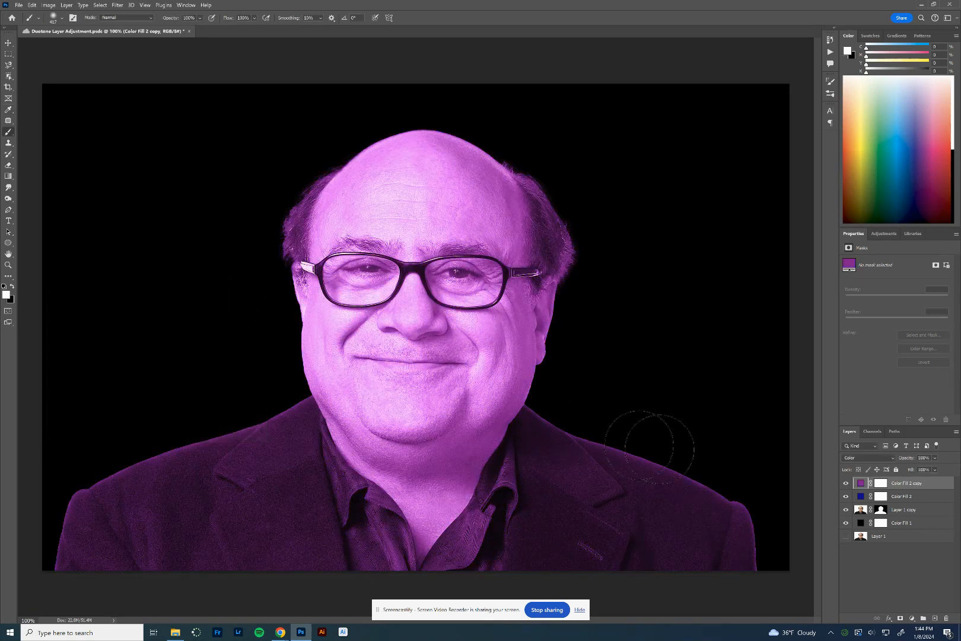
{"action": "left_click", "coordinate": [881, 484]}
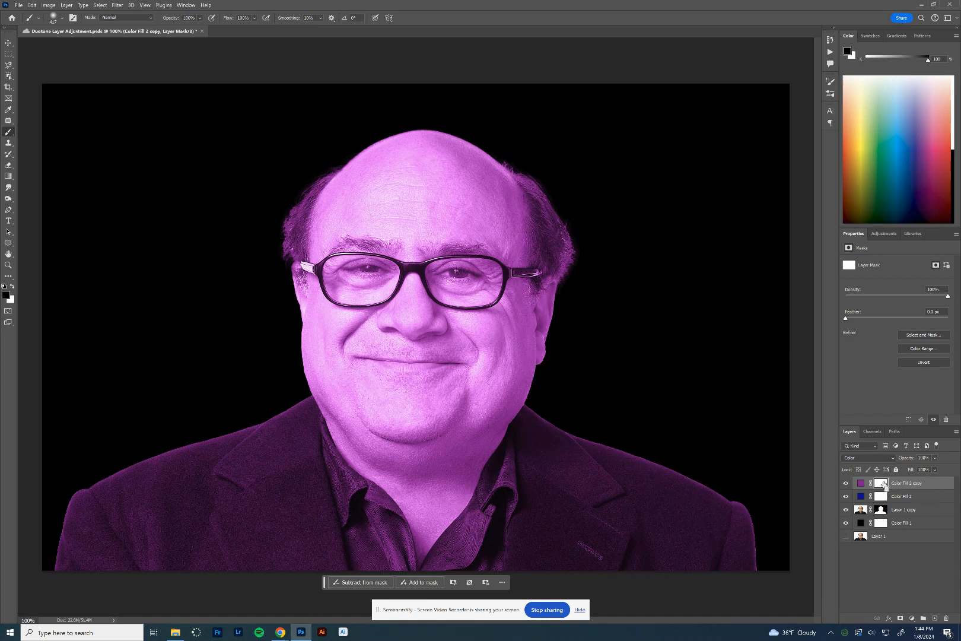
{"action": "key", "text": "ctrl+i"}
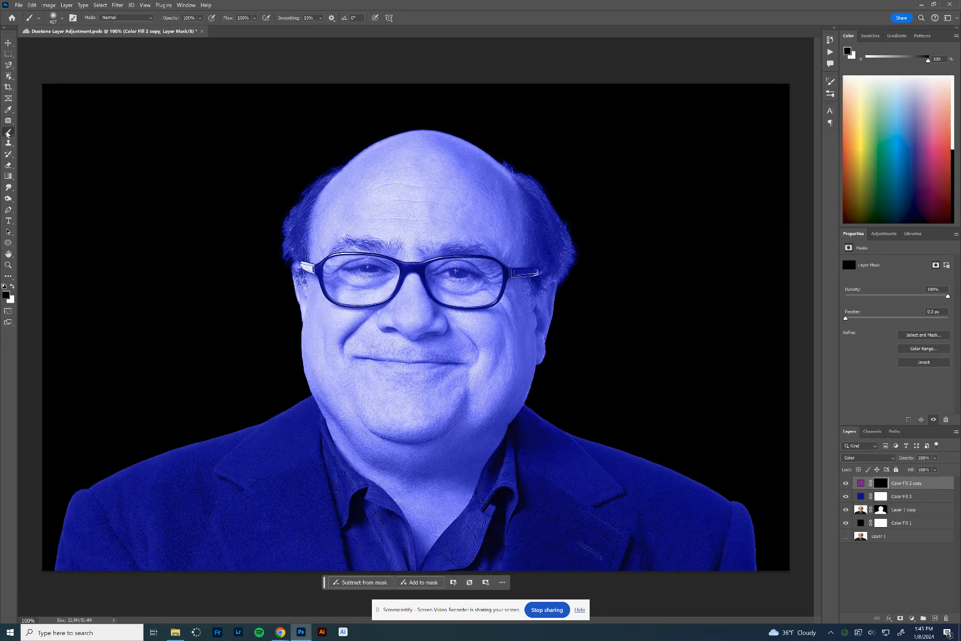
Step: Set the Brush to a size of about 480 px with 0% hardness for painting on the purple layer's mask
{"action": "left_click", "coordinate": [51, 20]}
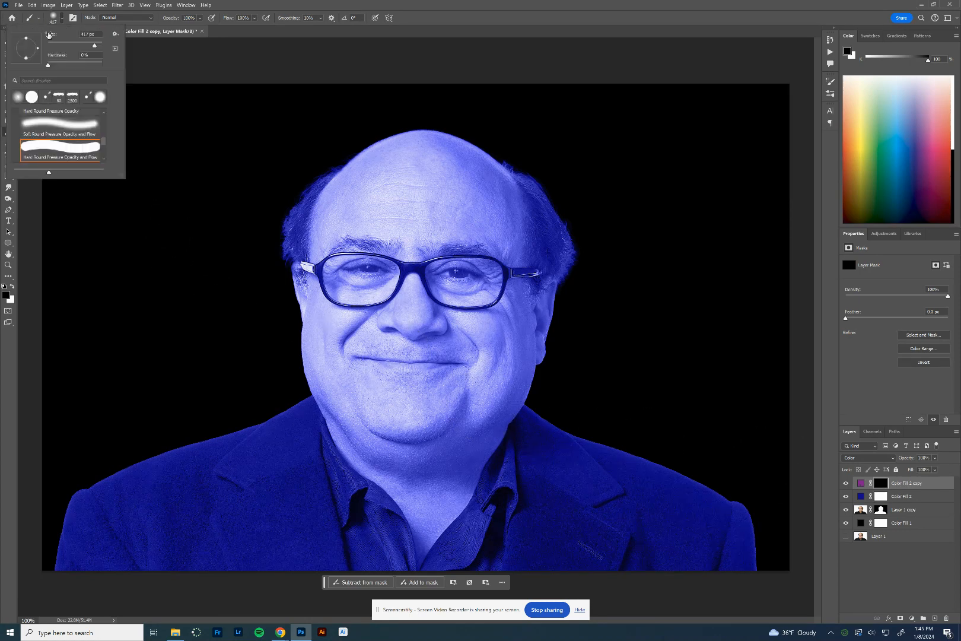
{"action": "left_click_drag", "start_coordinate": [93, 46], "coordinate": [95, 46]}
{"action": "left_click", "coordinate": [47, 64]}
{"action": "left_click", "coordinate": [97, 46]}
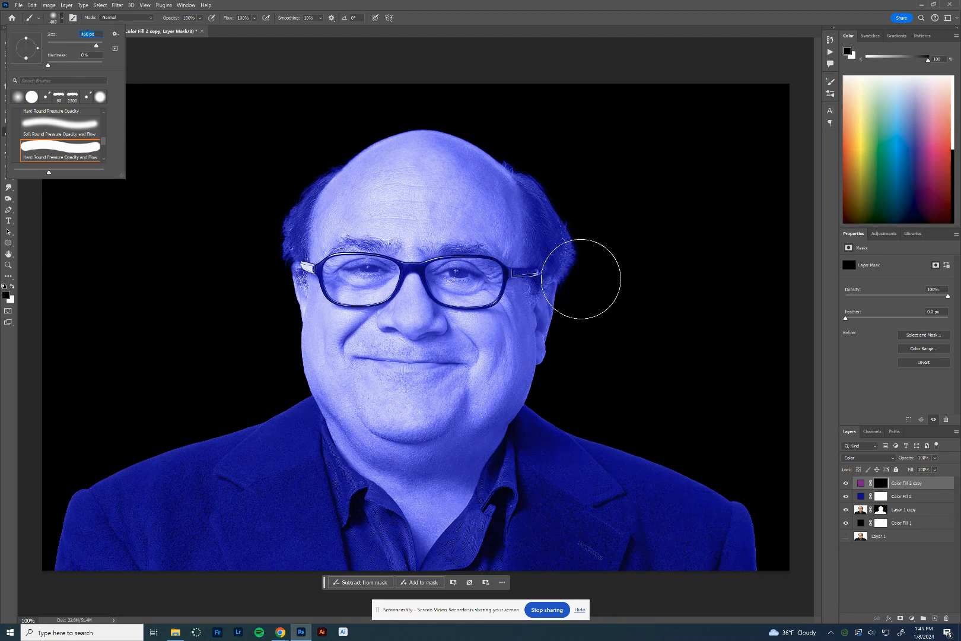
{"action": "left_click", "coordinate": [426, 148]}
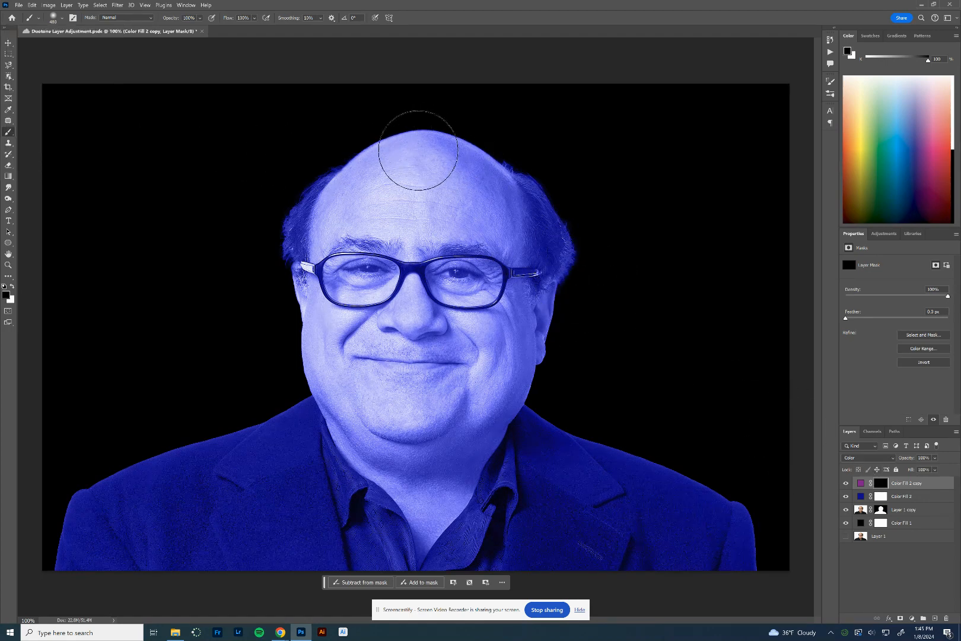
Step: Paint white on the purple layer's mask to reveal the tint over the portrait's left side, and black to clear it from the right side
{"action": "left_click", "coordinate": [12, 286]}
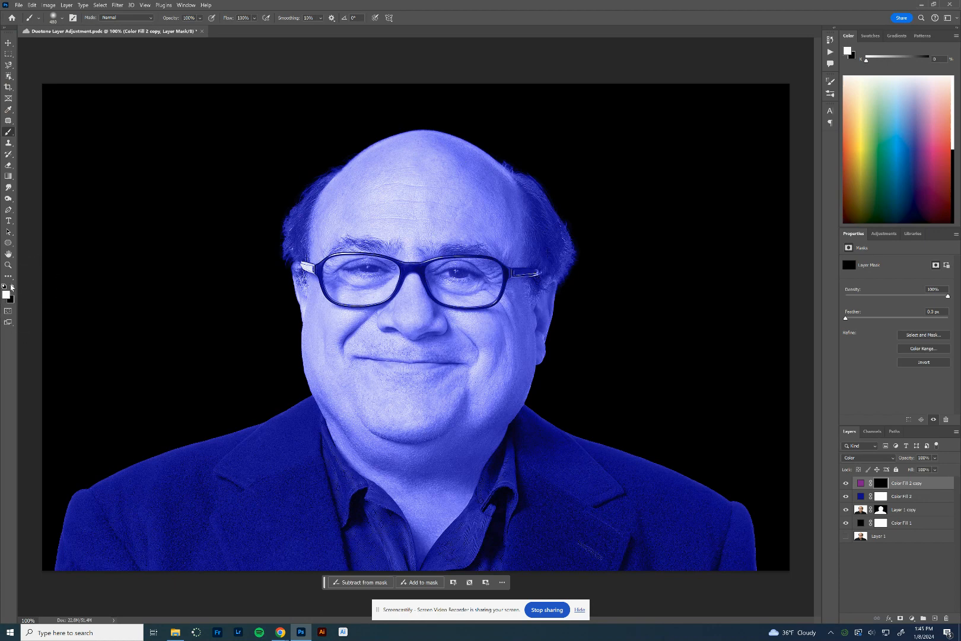
{"action": "mouse_move", "coordinate": [423, 158]}
{"action": "left_mouse_down"}
{"action": "mouse_move", "coordinate": [311, 220]}
{"action": "mouse_move", "coordinate": [302, 324]}
{"action": "mouse_move", "coordinate": [311, 376]}
{"action": "mouse_move", "coordinate": [253, 408]}
{"action": "mouse_move", "coordinate": [139, 508]}
{"action": "mouse_move", "coordinate": [52, 550]}
{"action": "mouse_move", "coordinate": [160, 549]}
{"action": "mouse_move", "coordinate": [231, 501]}
{"action": "mouse_move", "coordinate": [451, 147]}
{"action": "mouse_move", "coordinate": [486, 257]}
{"action": "mouse_move", "coordinate": [515, 483]}
{"action": "mouse_move", "coordinate": [562, 393]}
{"action": "left_mouse_up"}
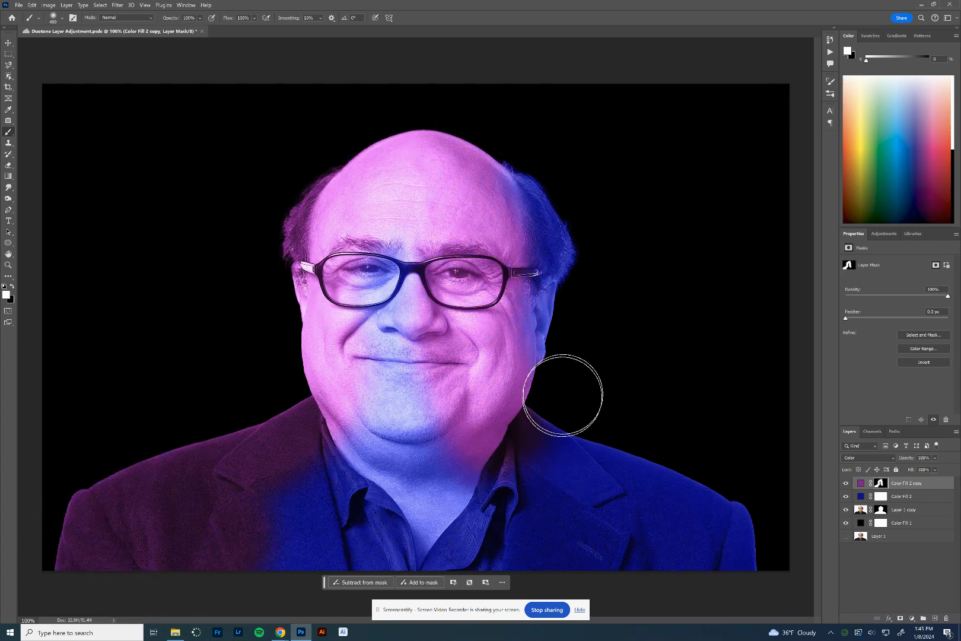
{"action": "left_click", "coordinate": [12, 287]}
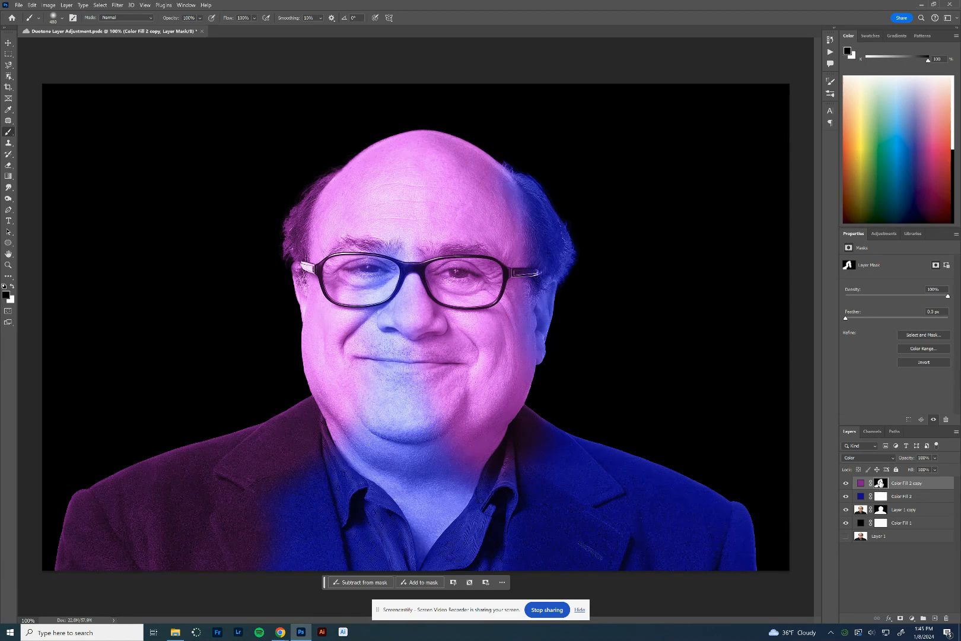
{"action": "mouse_move", "coordinate": [545, 502]}
{"action": "left_mouse_down"}
{"action": "mouse_move", "coordinate": [477, 502]}
{"action": "mouse_move", "coordinate": [472, 488]}
{"action": "mouse_move", "coordinate": [442, 193]}
{"action": "mouse_move", "coordinate": [457, 118]}
{"action": "left_mouse_up"}
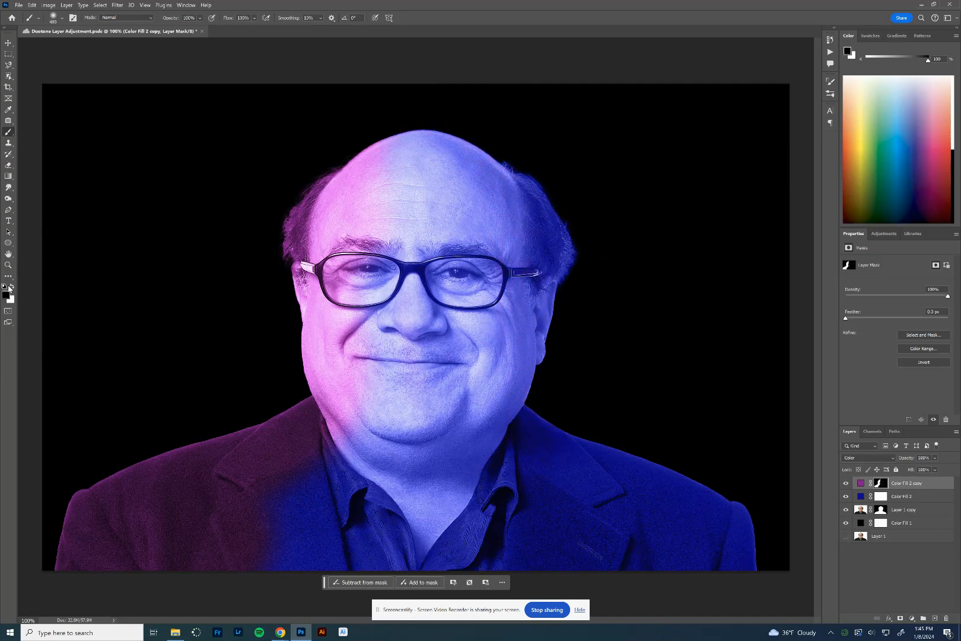
Step: Extend the purple tint with white mask strokes over the top of the head and down the face's left side to the jacket
{"action": "left_click", "coordinate": [12, 287]}
{"action": "left_click_drag", "start_coordinate": [377, 103], "coordinate": [408, 107]}
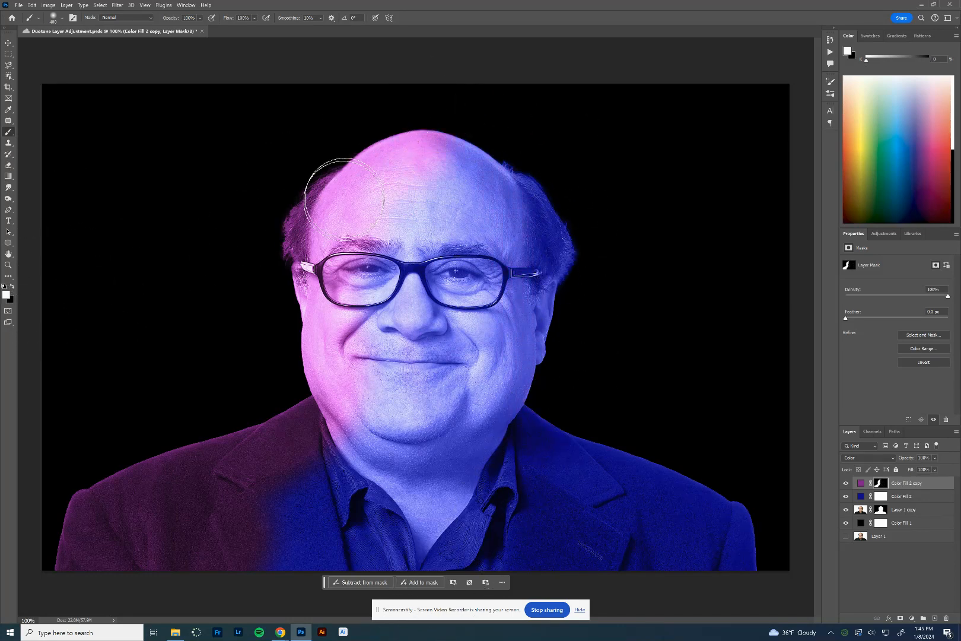
{"action": "mouse_move", "coordinate": [324, 345]}
{"action": "left_mouse_down"}
{"action": "mouse_move", "coordinate": [286, 455]}
{"action": "mouse_move", "coordinate": [171, 547]}
{"action": "left_mouse_up"}
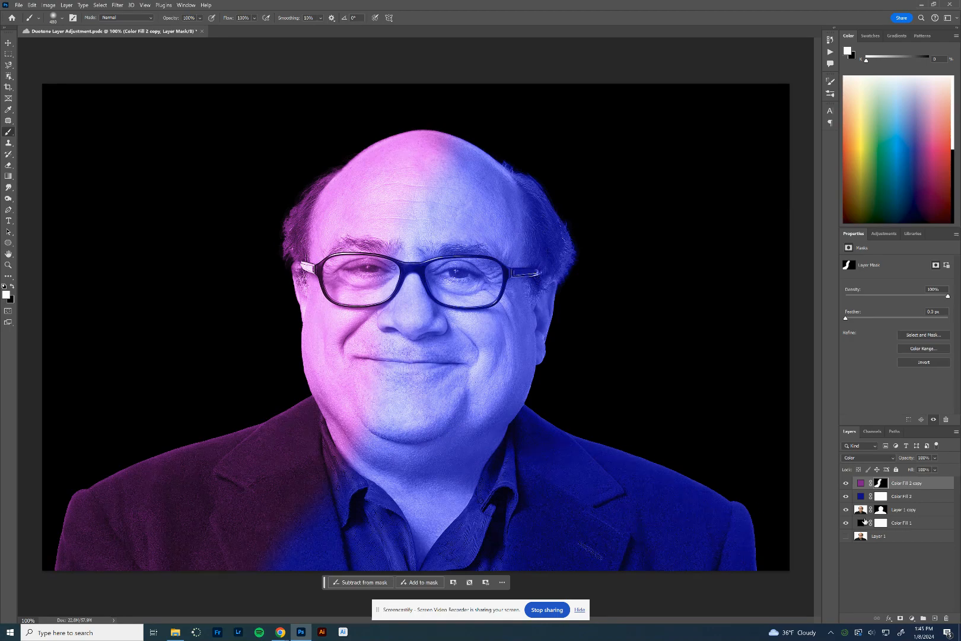
Step: Feather the purple layer's mask by about 188 px in Select and Mask, with the output set to Layer Mask
{"action": "key", "text": "alt+ctrl+r"}
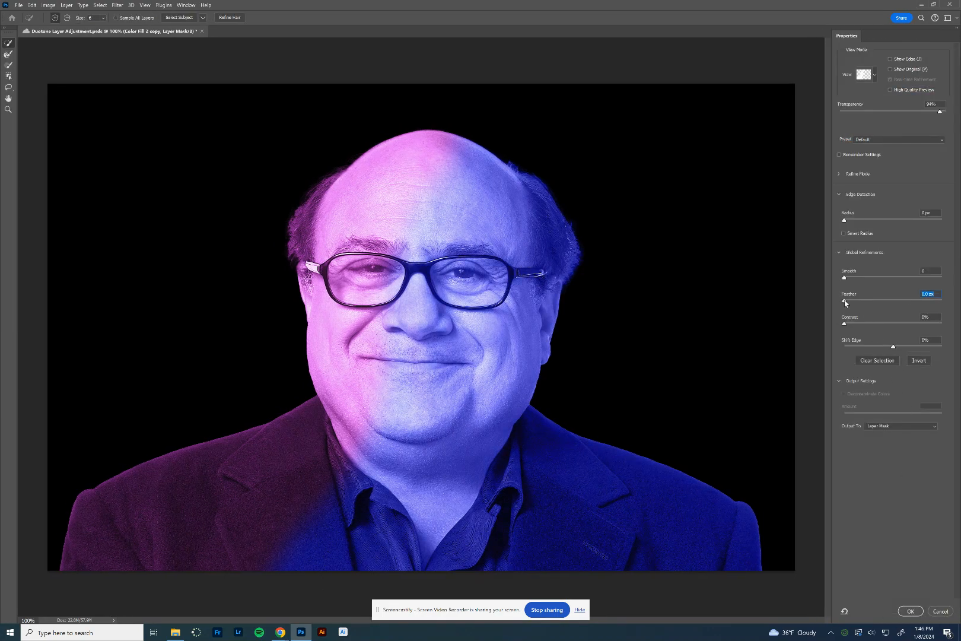
{"action": "left_click_drag", "start_coordinate": [845, 303], "coordinate": [923, 301]}
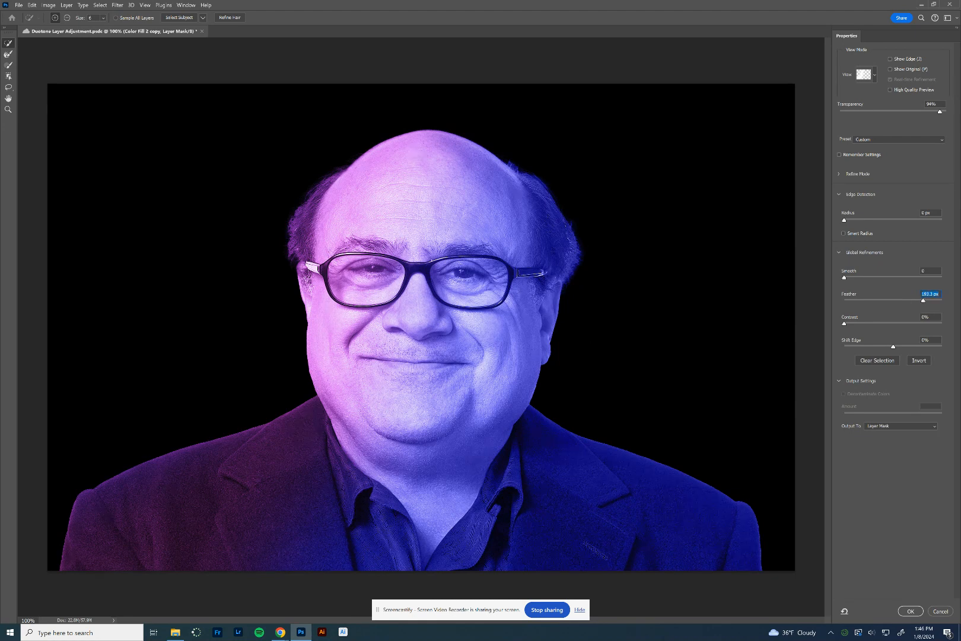
{"action": "left_click_drag", "start_coordinate": [923, 301], "coordinate": [817, 299]}
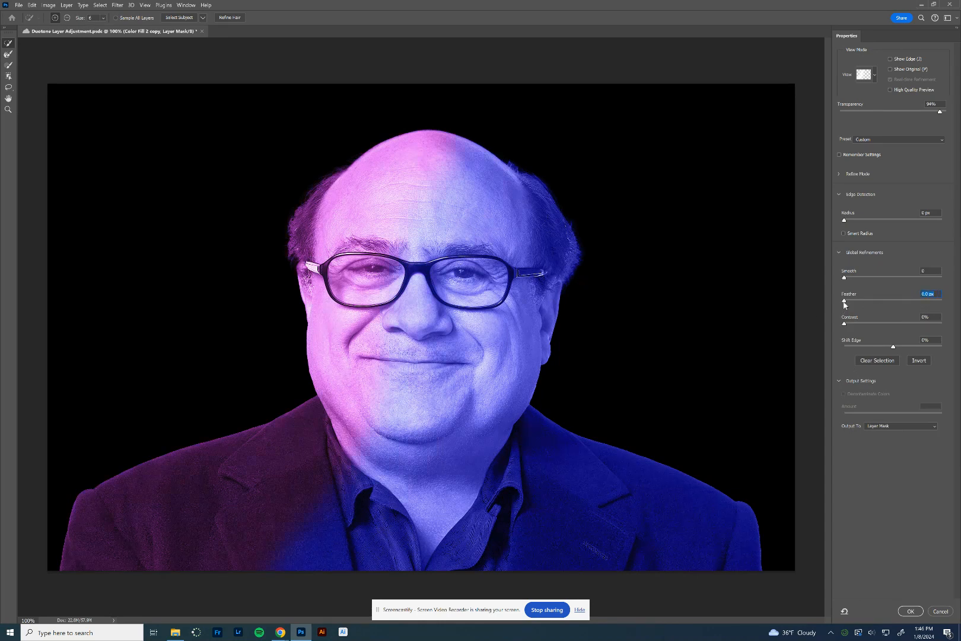
{"action": "left_click_drag", "start_coordinate": [911, 301], "coordinate": [937, 296]}
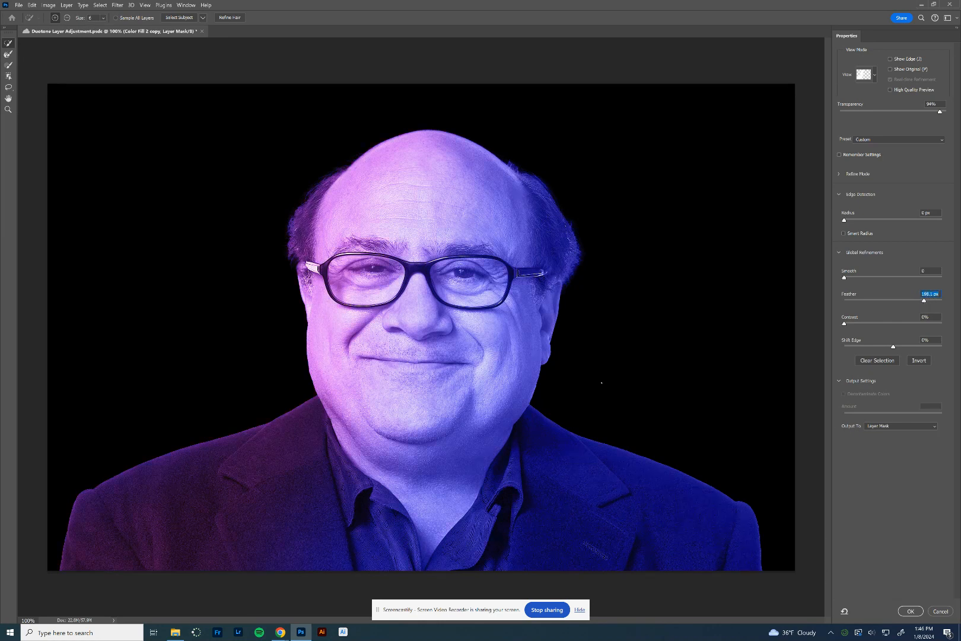
{"action": "left_click", "coordinate": [910, 611]}
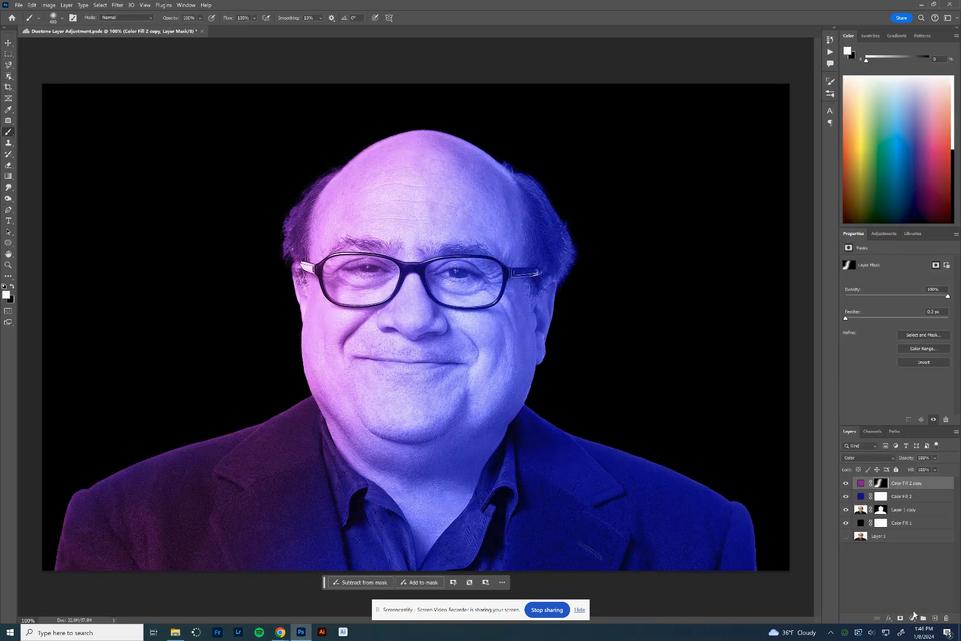